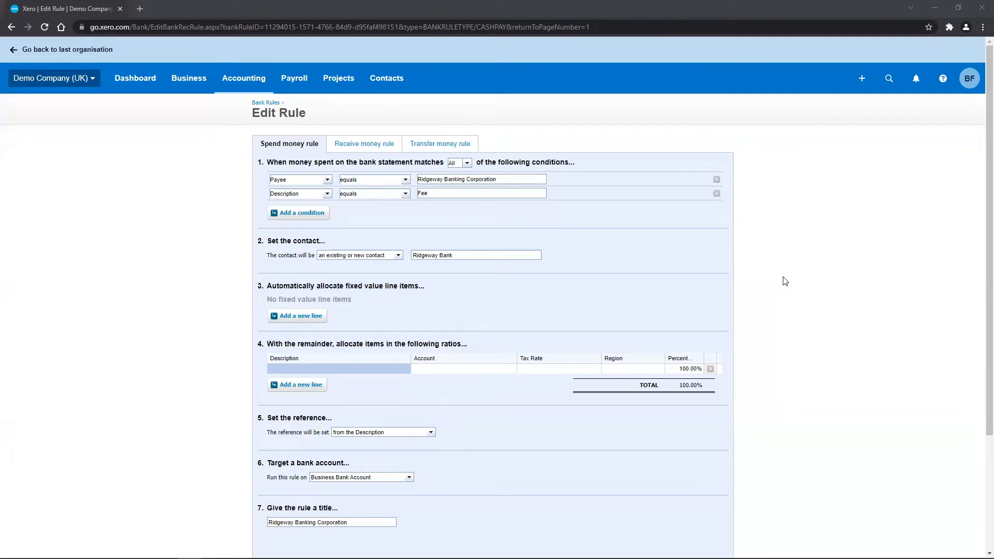
{"action": "left_click", "coordinate": [307, 317]}
{"action": "type", "text": "Insura"}
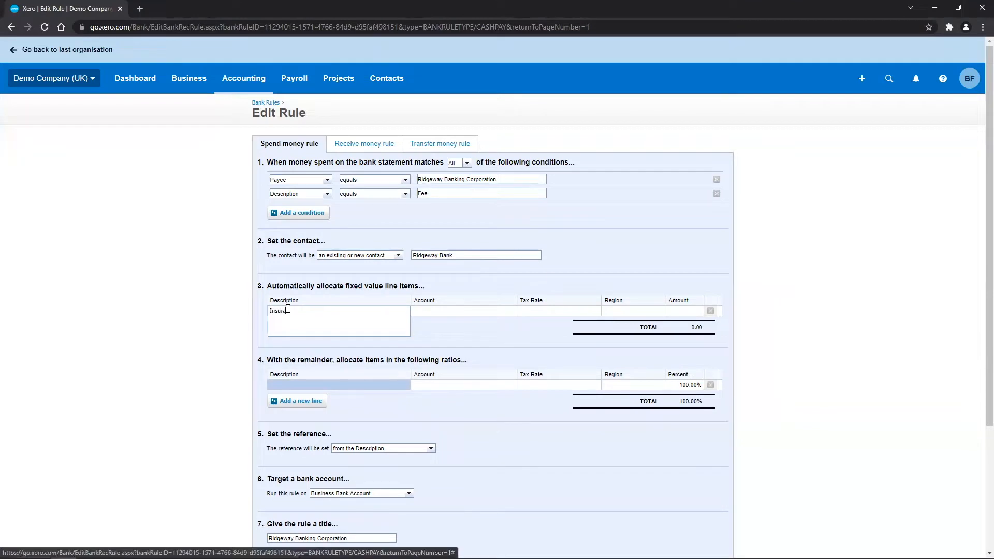
{"action": "type", "text": "nce"}
{"action": "key", "text": "Tab"}
{"action": "type", "text": "ins"}
{"action": "key", "text": "Tab"}
{"action": "key", "text": "Tab"}
{"action": "key", "text": "Tab"}
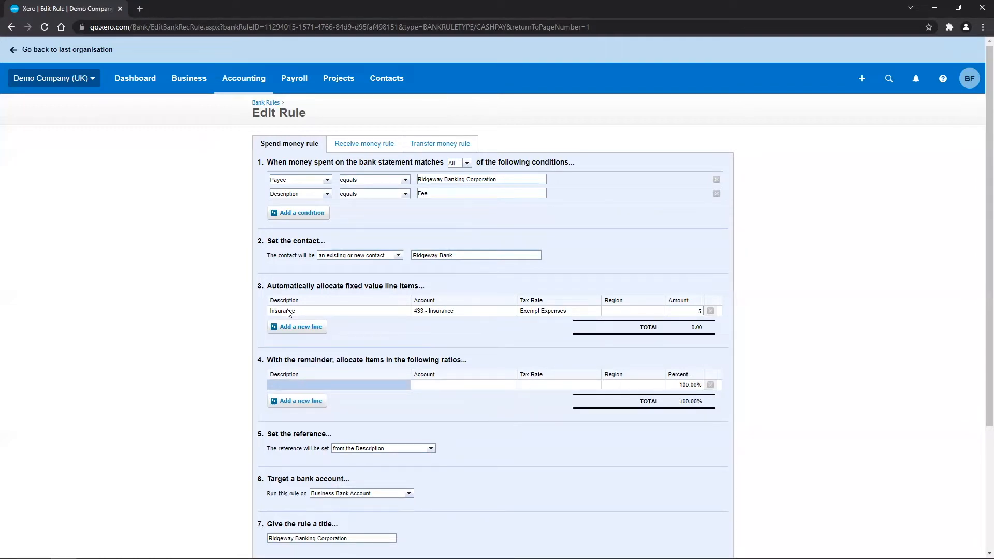
{"action": "left_click", "coordinate": [711, 311]}
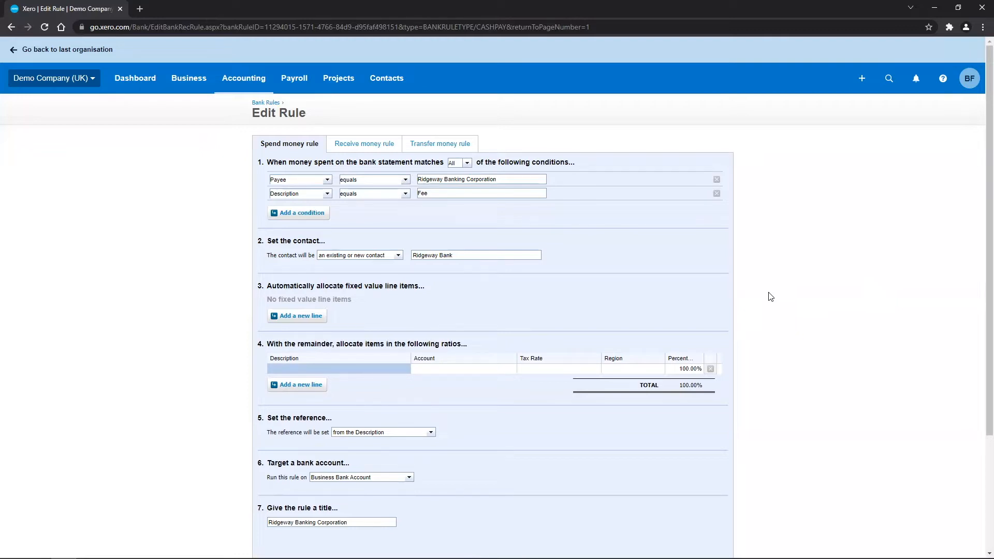
Step: Add a remainder allocation line described Bank fees, coded to account 404 - Bank Fees
{"action": "left_click", "coordinate": [324, 370]}
{"action": "type", "text": "Bank fees"}
{"action": "key", "text": "Tab"}
{"action": "type", "text": "bank"}
{"action": "key", "text": "Tab"}
{"action": "key", "text": "Tab"}
{"action": "key", "text": "Tab"}
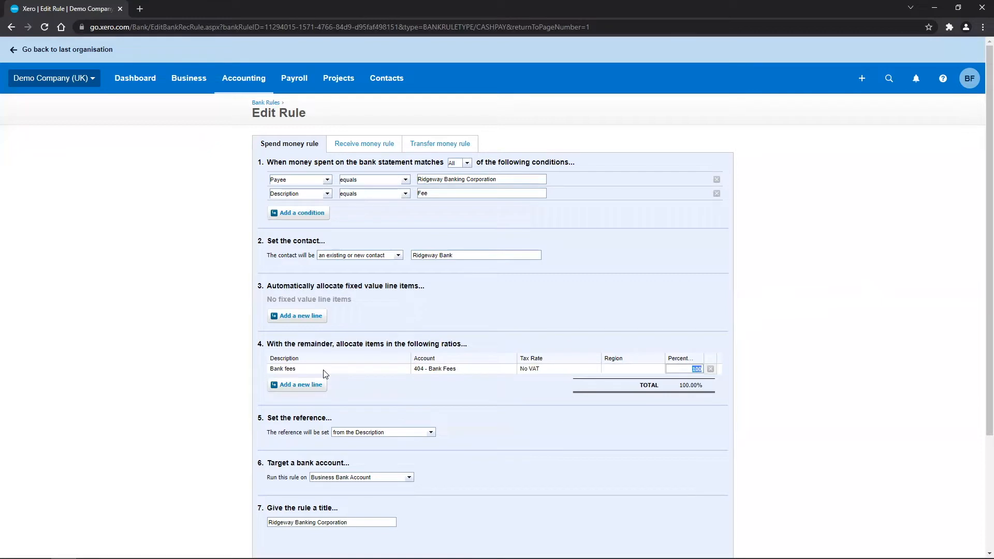
{"action": "left_click", "coordinate": [810, 352]}
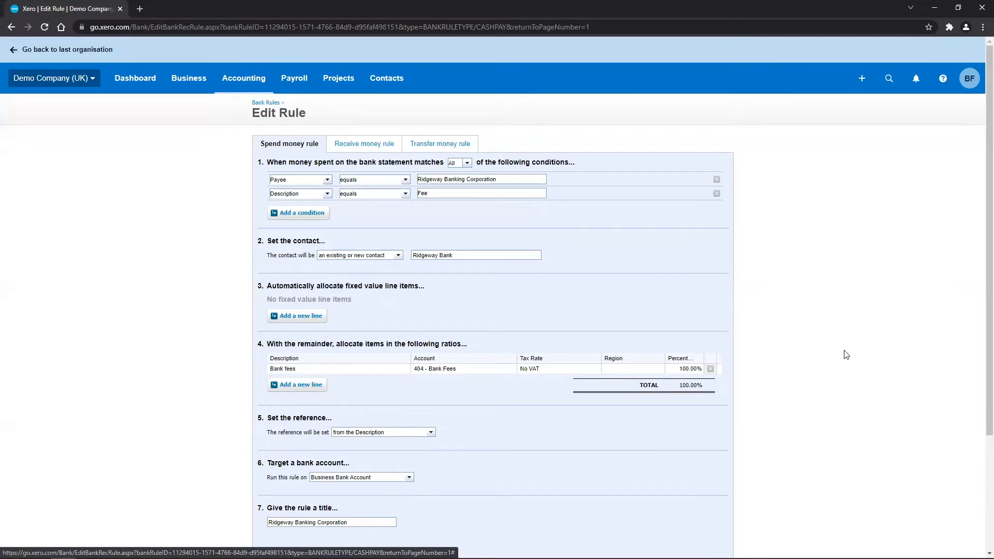
{"action": "left_click", "coordinate": [656, 372]}
{"action": "left_click", "coordinate": [659, 370]}
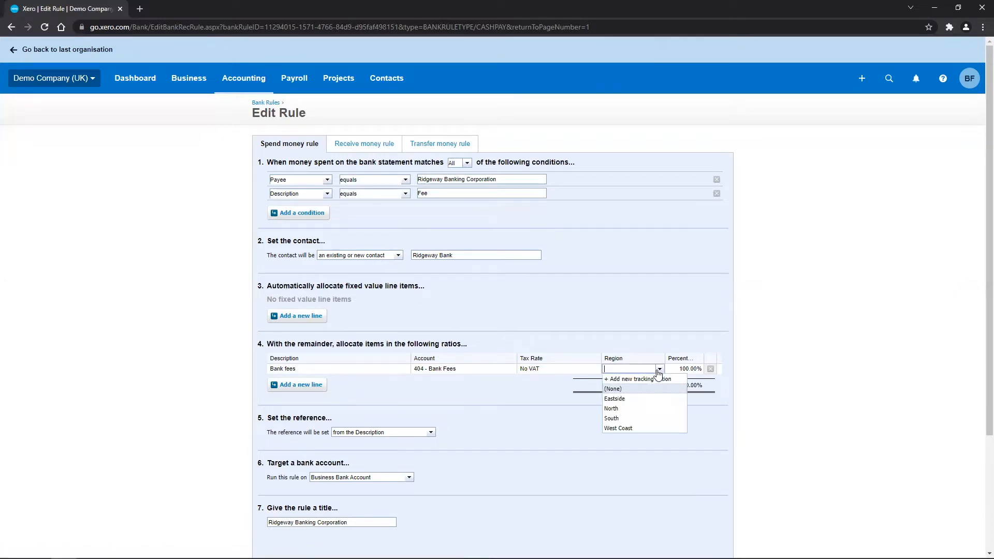
{"action": "left_click", "coordinate": [659, 371]}
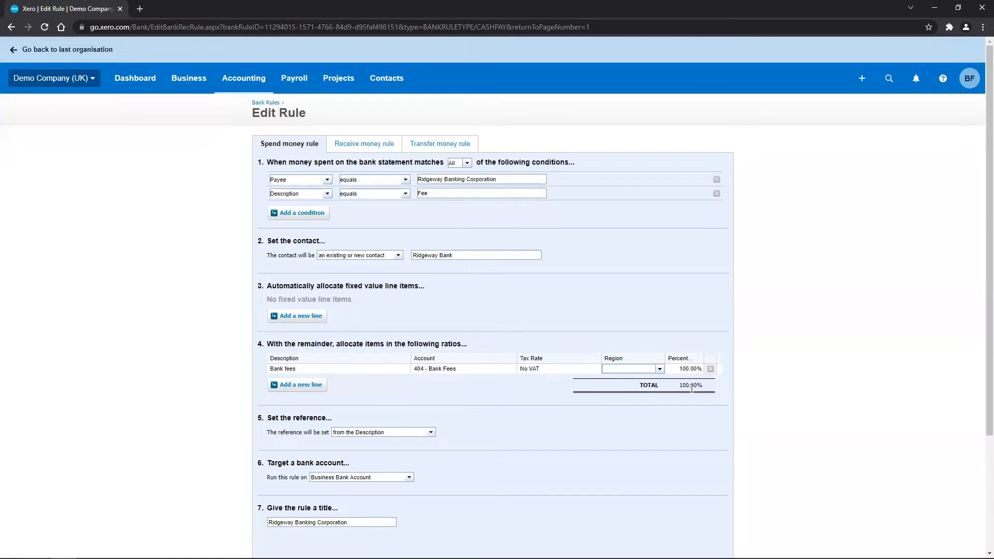
{"action": "left_click", "coordinate": [430, 432]}
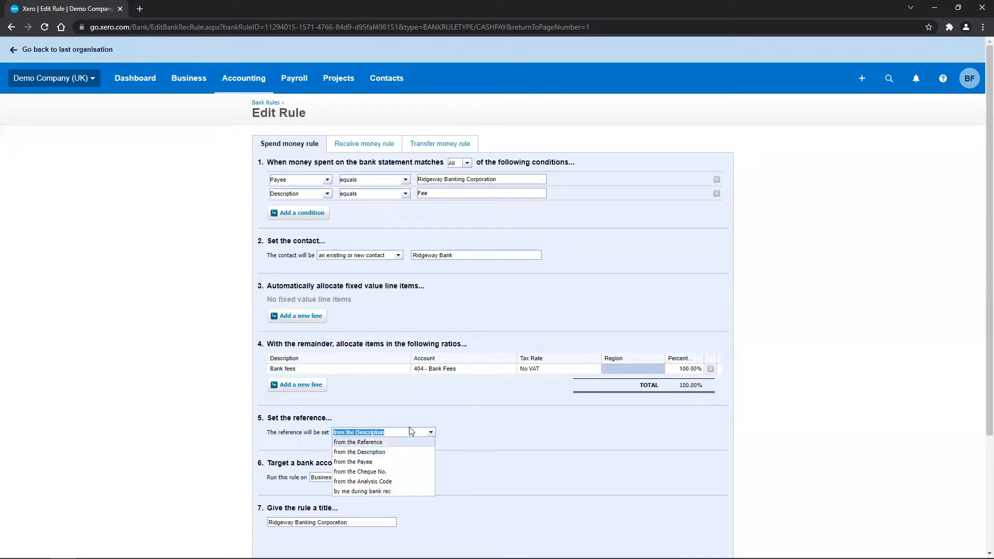
{"action": "left_click", "coordinate": [392, 451]}
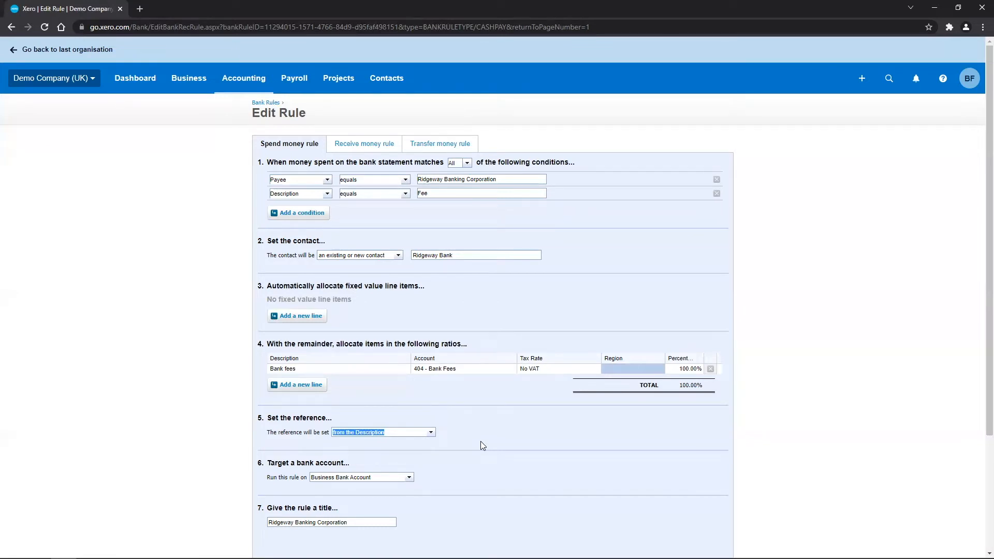
Step: Retitle the rule as Ridgeway Banking Fees and save it
{"action": "scroll", "coordinate": [538, 426], "scroll_direction": "down", "scroll_amount": 2}
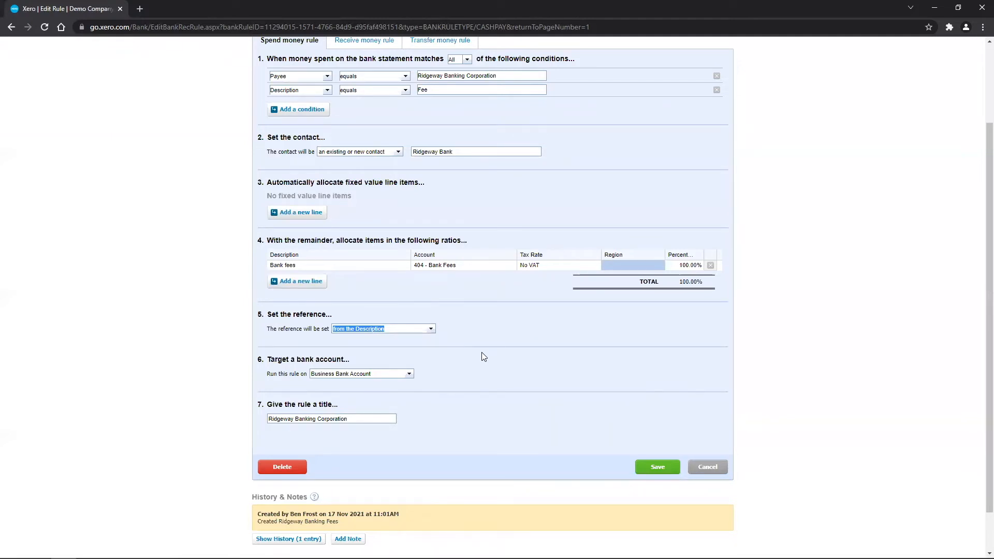
{"action": "double_click", "coordinate": [332, 419]}
{"action": "type", "text": "Fees"}
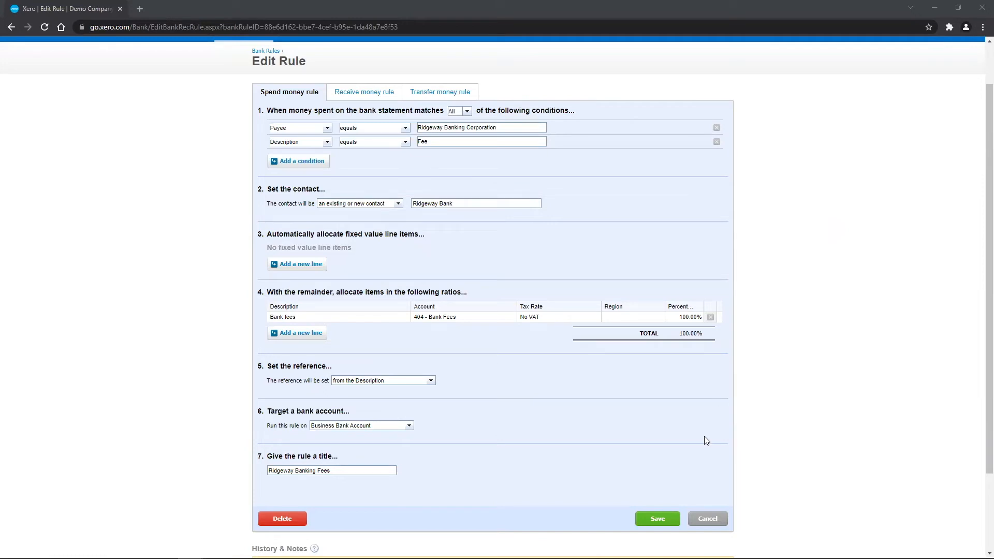
{"action": "left_click", "coordinate": [655, 518]}
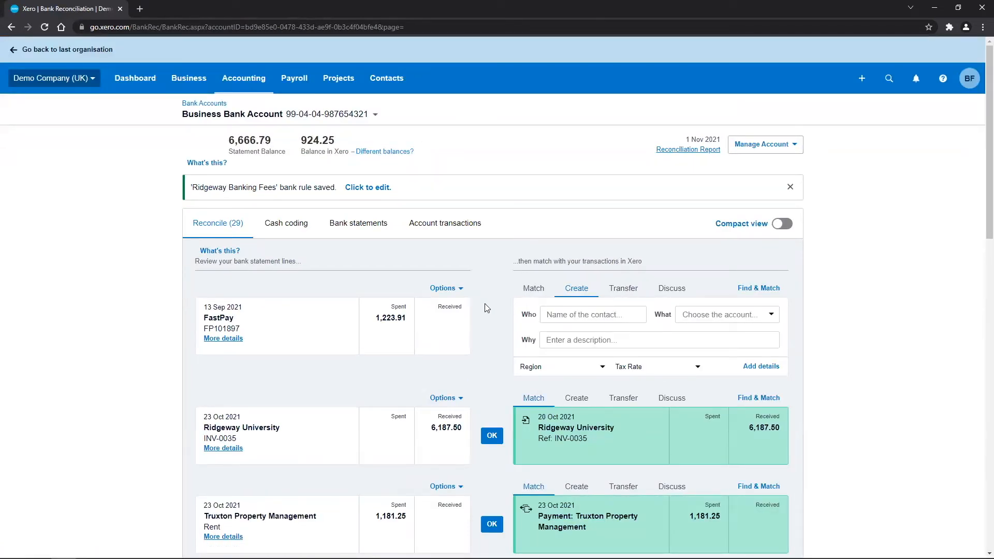
Step: Go to the spend money bank rules list and open the Ridgeway Banking Fees rule for editing
{"action": "scroll", "coordinate": [485, 305], "scroll_direction": "down", "scroll_amount": 6}
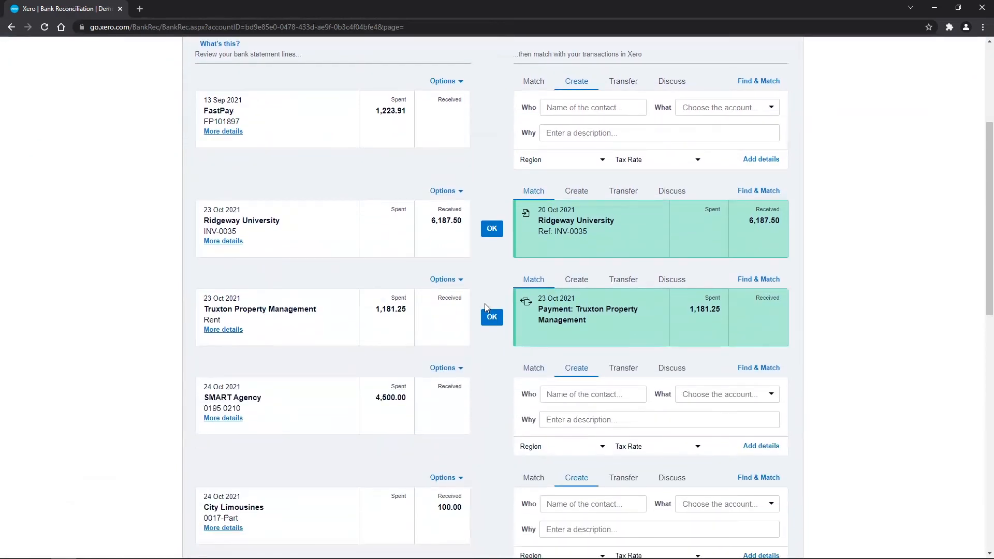
{"action": "scroll", "coordinate": [486, 305], "scroll_direction": "down", "scroll_amount": 7}
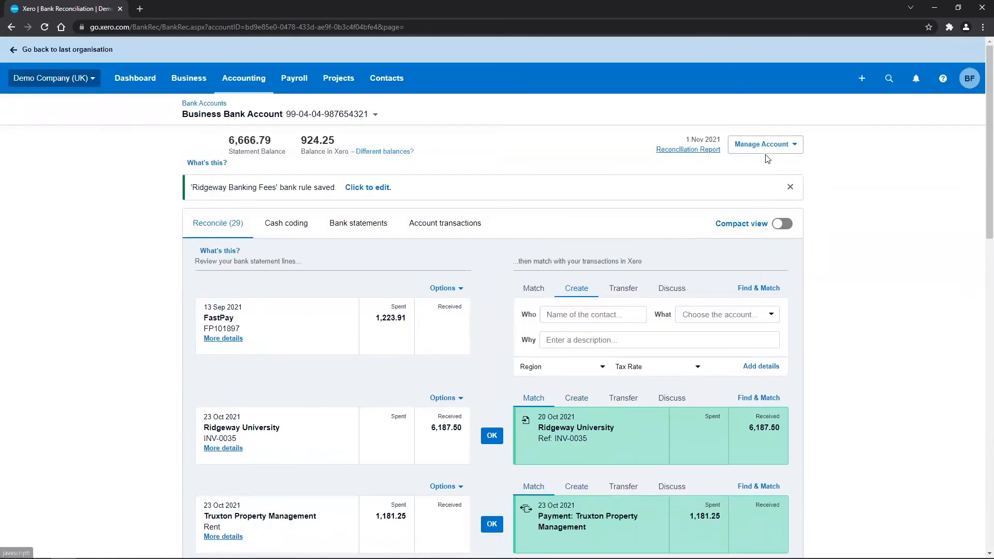
{"action": "left_click", "coordinate": [766, 149]}
{"action": "left_click", "coordinate": [734, 216]}
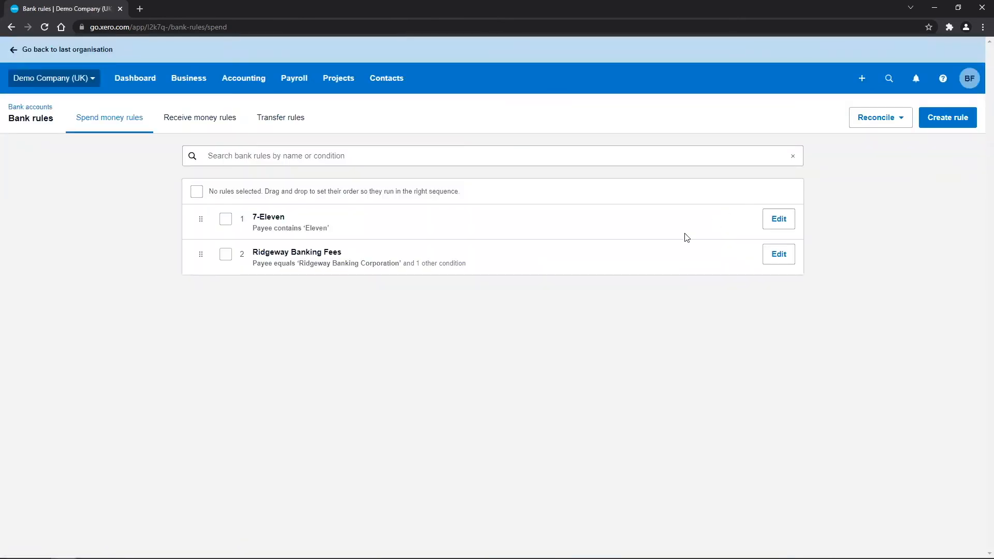
{"action": "left_click", "coordinate": [773, 260]}
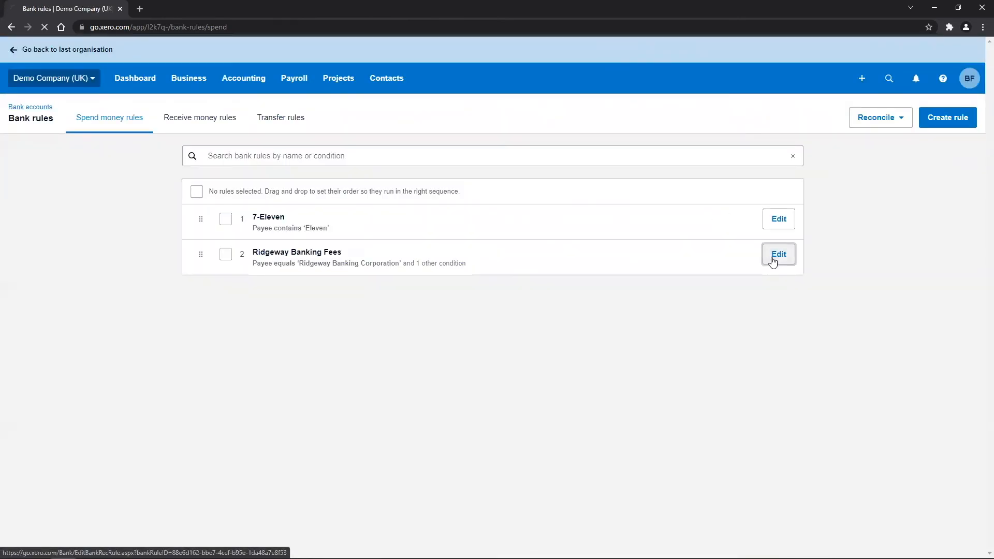